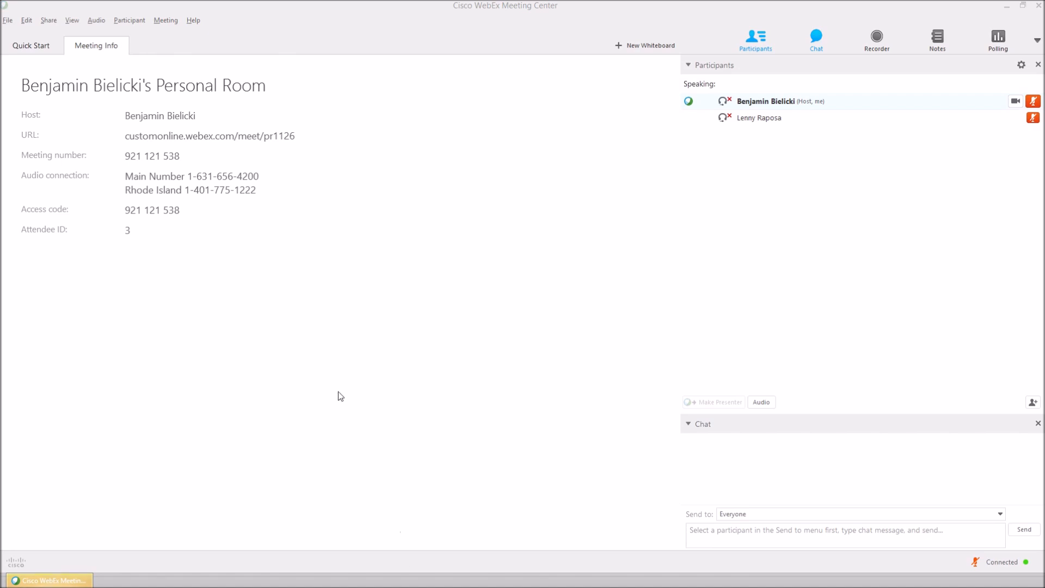
Open a new whiteboard in the meeting with the annotation tools available
double_click(362, 225)
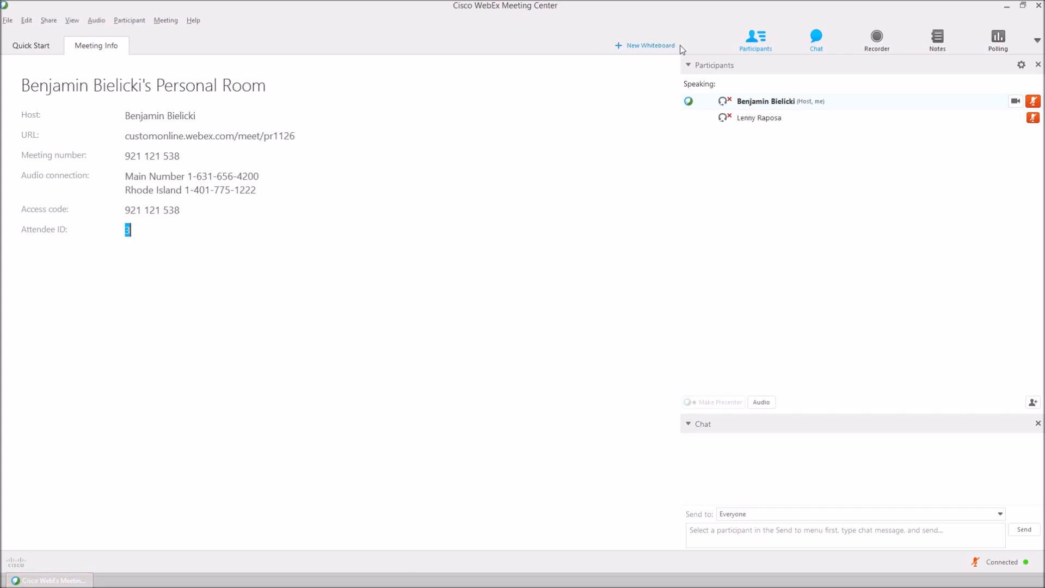
left_click(652, 49)
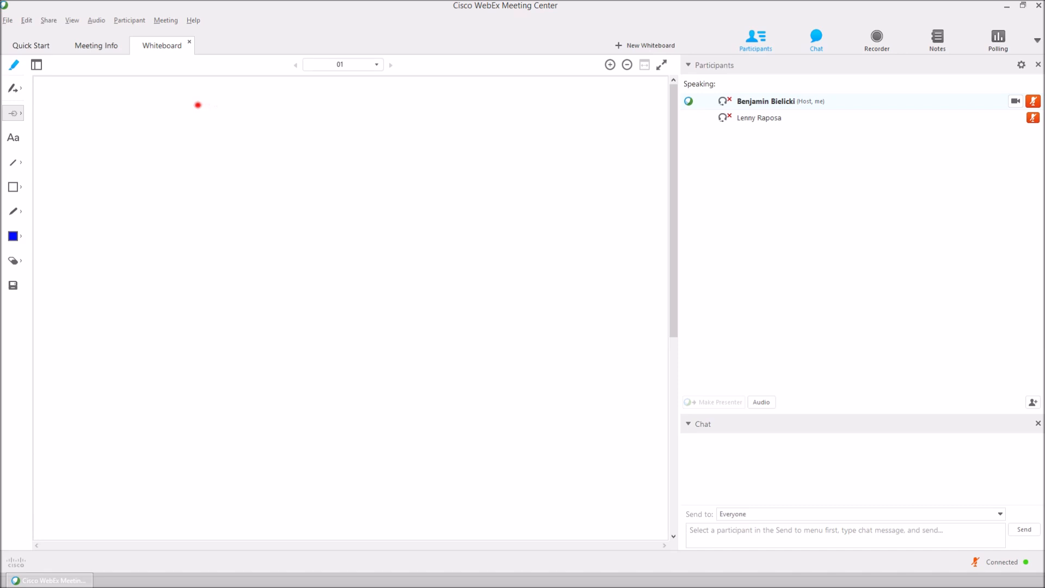
left_click(16, 115)
left_click(10, 70)
Revoke the other participant's permission to annotate the whiteboard and grant it again
left_click(19, 91)
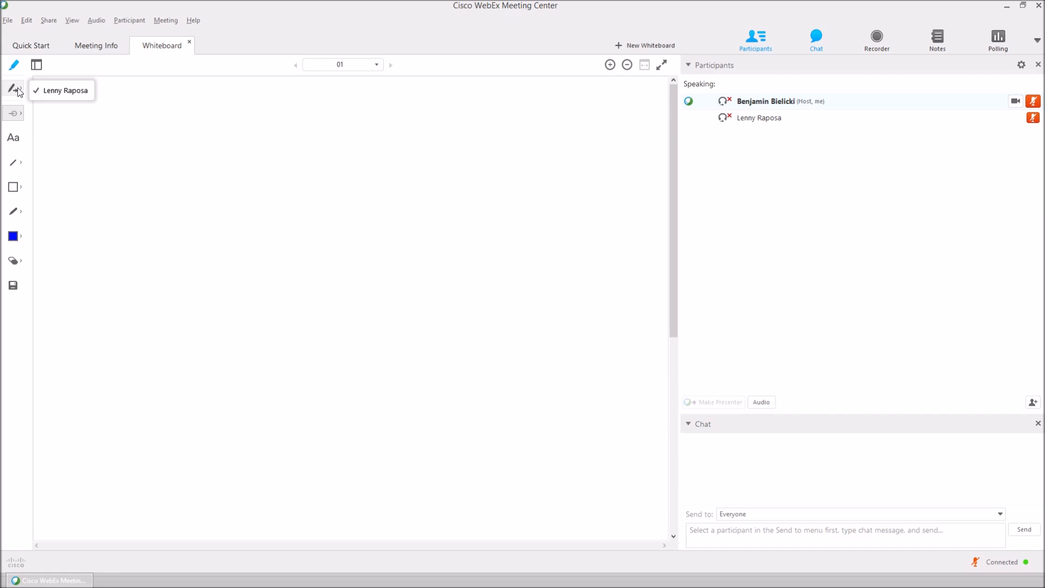
left_click(63, 97)
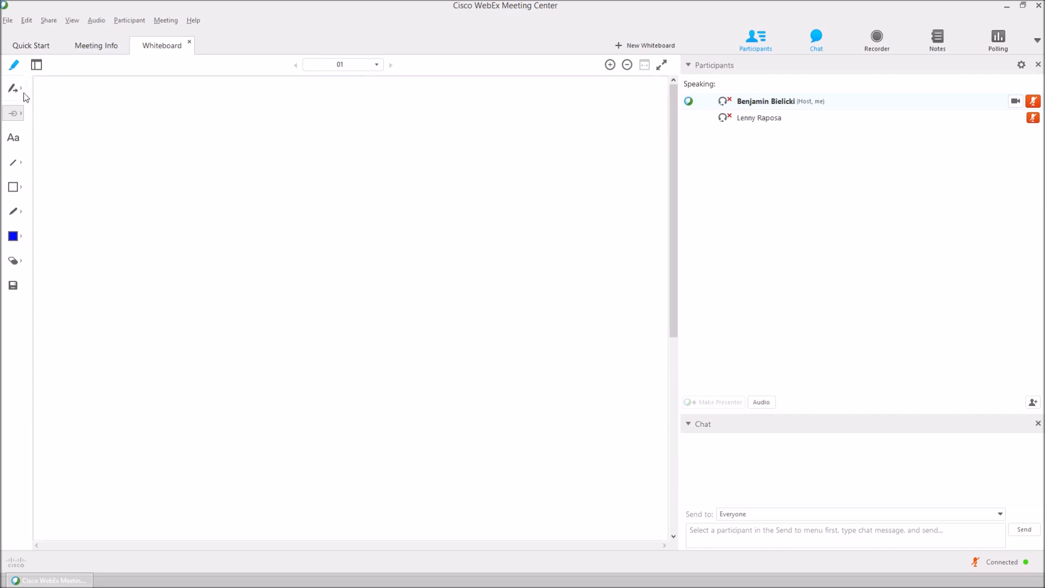
left_click(20, 91)
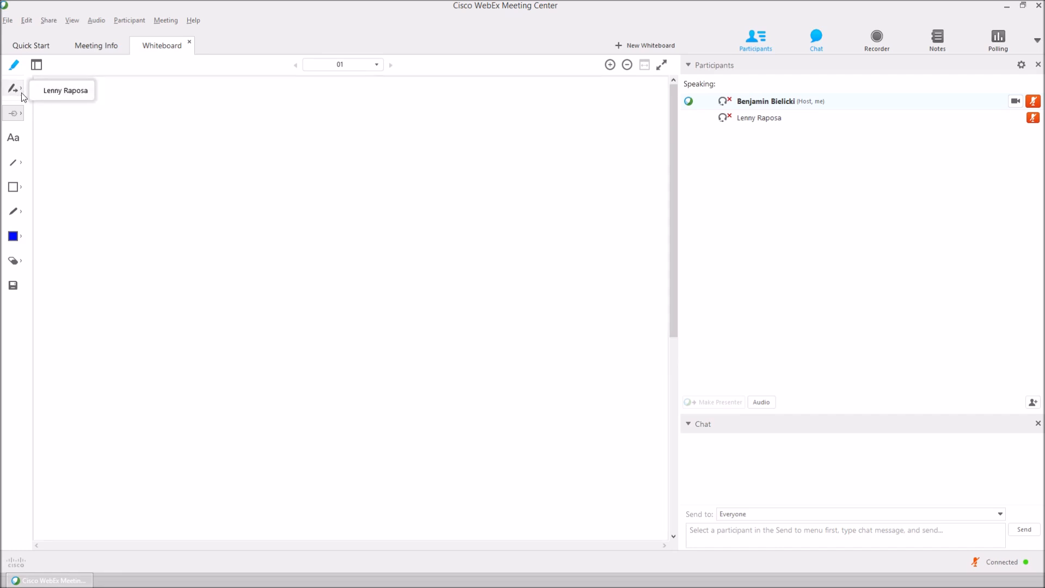
left_click(72, 95)
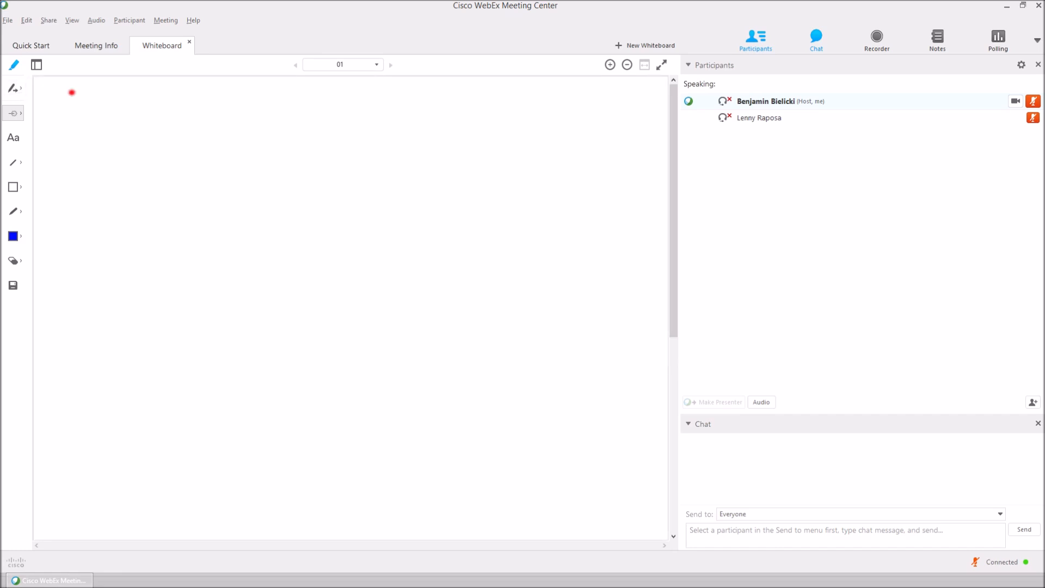
Mark several spots in the upper-left area of the whiteboard with the Arrow Pointer and switch back to the Laser Pointer
left_click(21, 113)
left_click(36, 112)
left_click(107, 117)
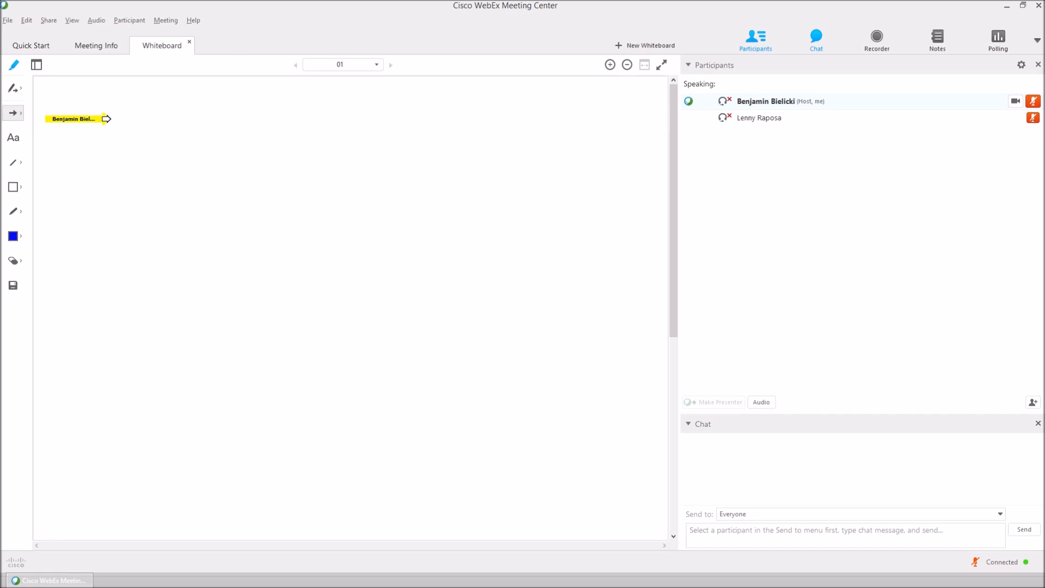
left_click(213, 129)
left_click(188, 199)
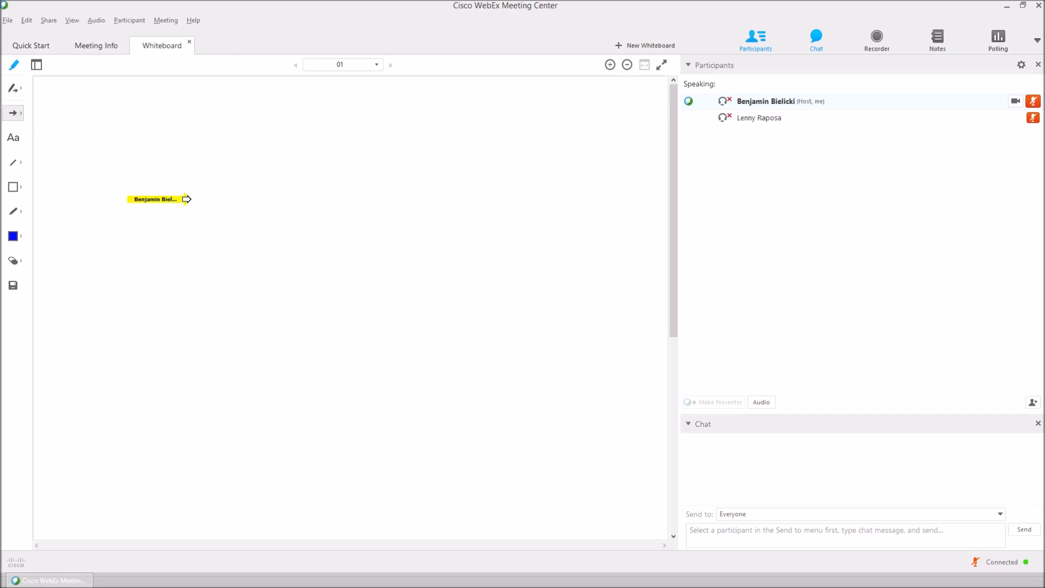
left_click(105, 159)
left_click(129, 125)
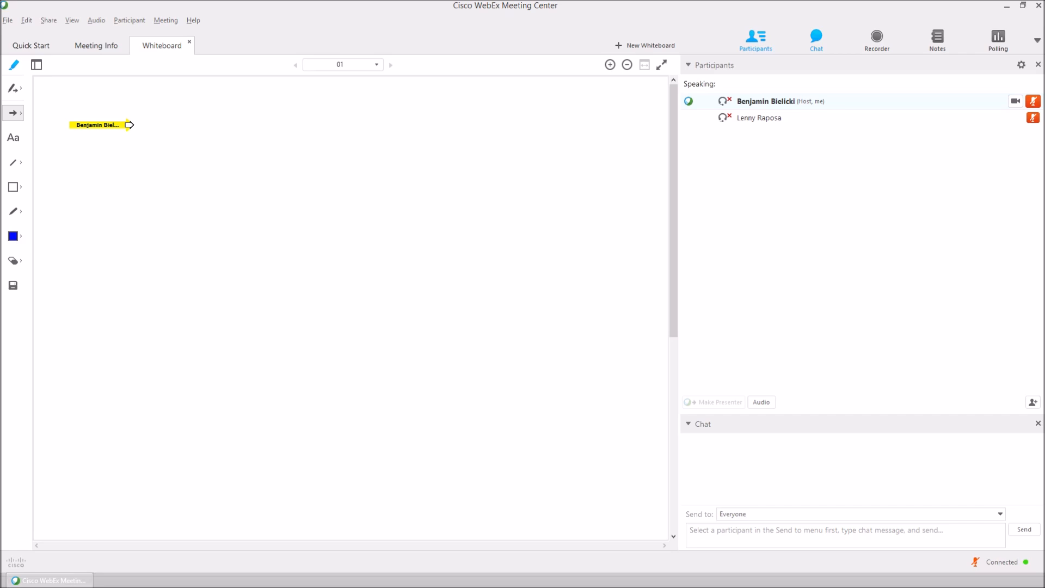
left_click(199, 152)
left_click(153, 196)
left_click(95, 157)
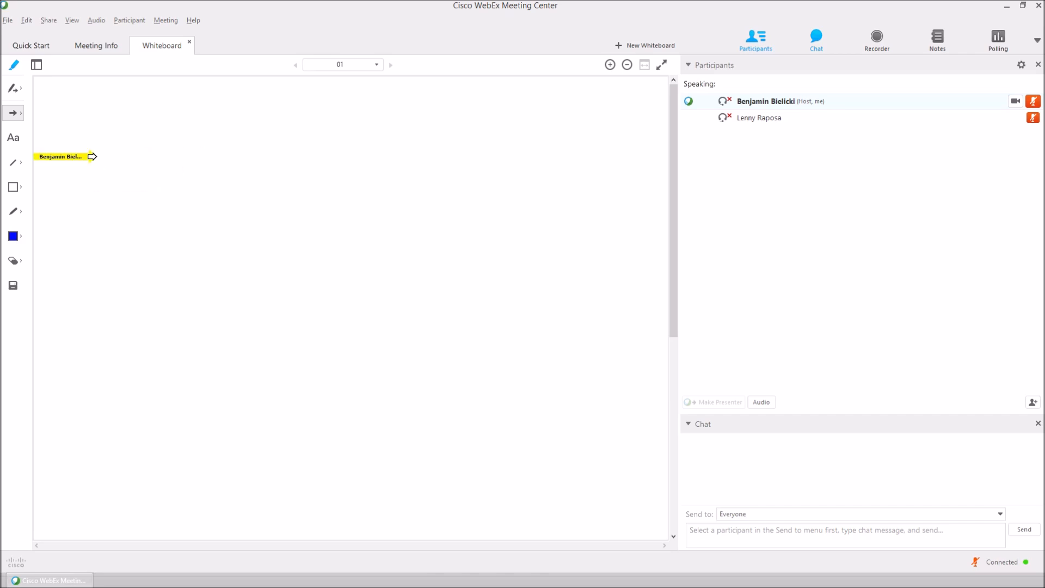
left_click(21, 114)
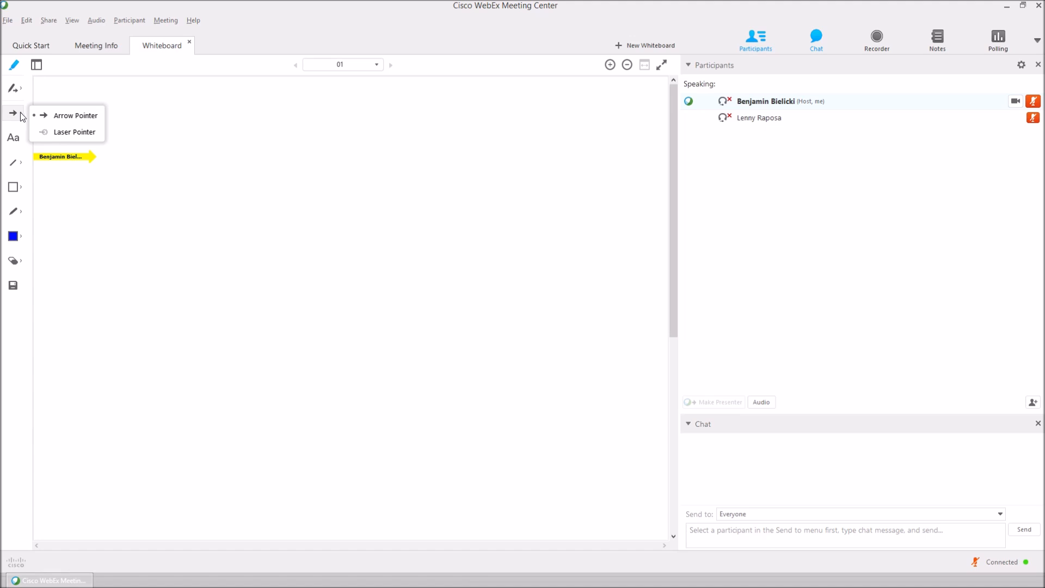
left_click(80, 132)
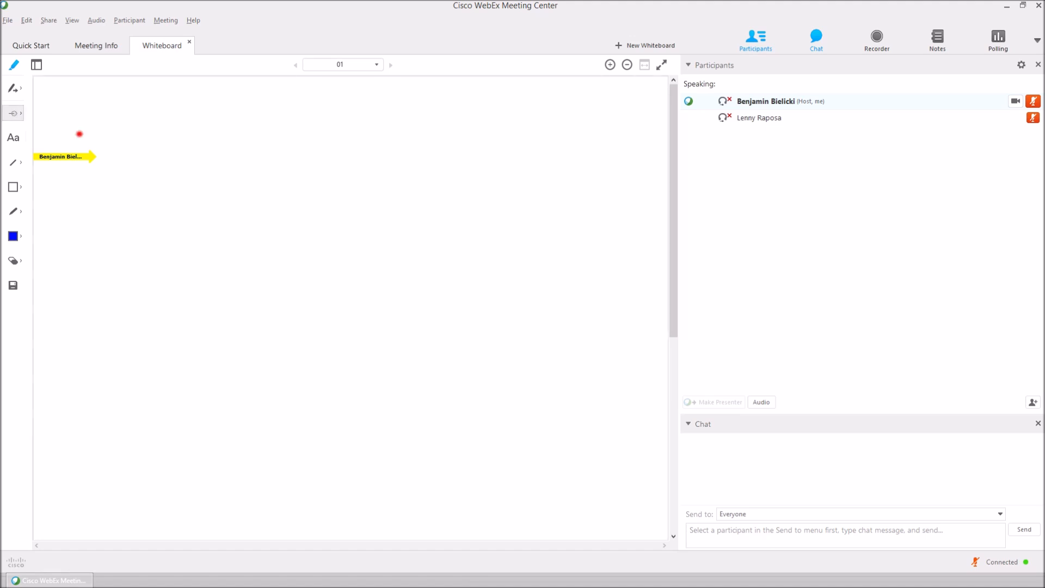
Add the blue text "Hello World" to the upper middle of the whiteboard
left_click(21, 140)
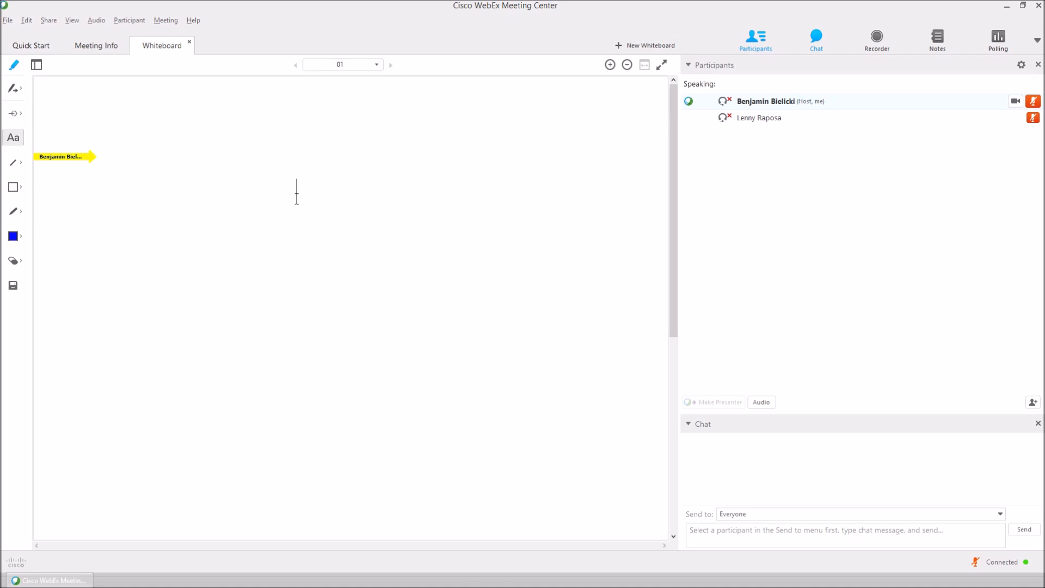
type("Hello World")
Add a second "Hello World" text in red at font size 26 just below the blue one
left_click(27, 20)
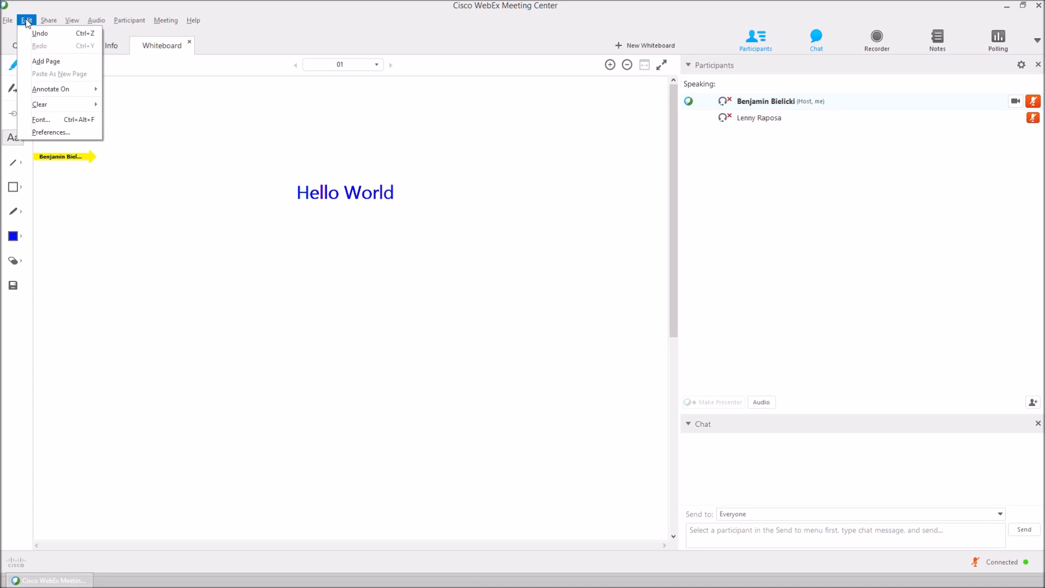
left_click(49, 118)
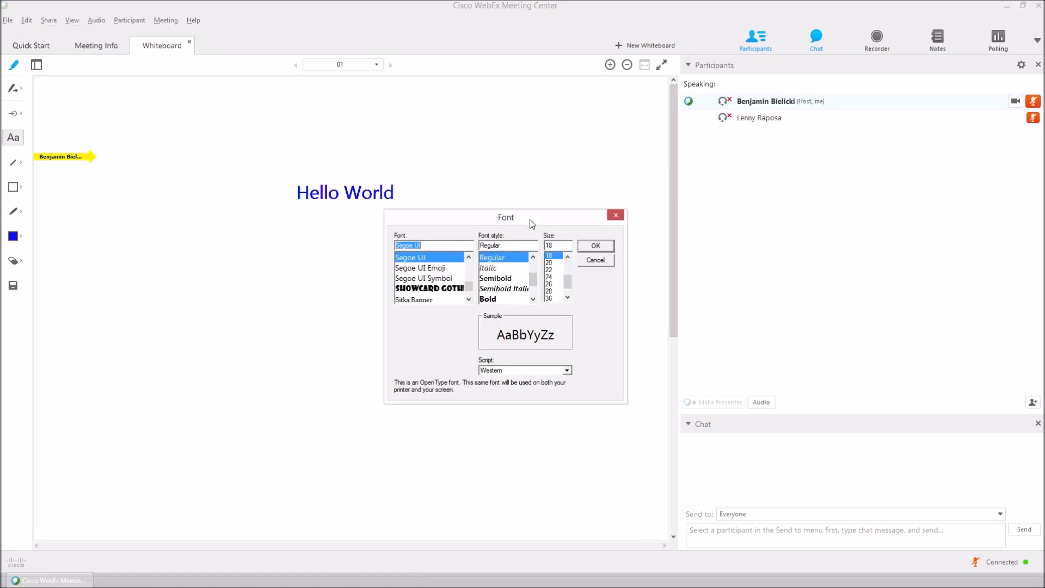
left_click(551, 284)
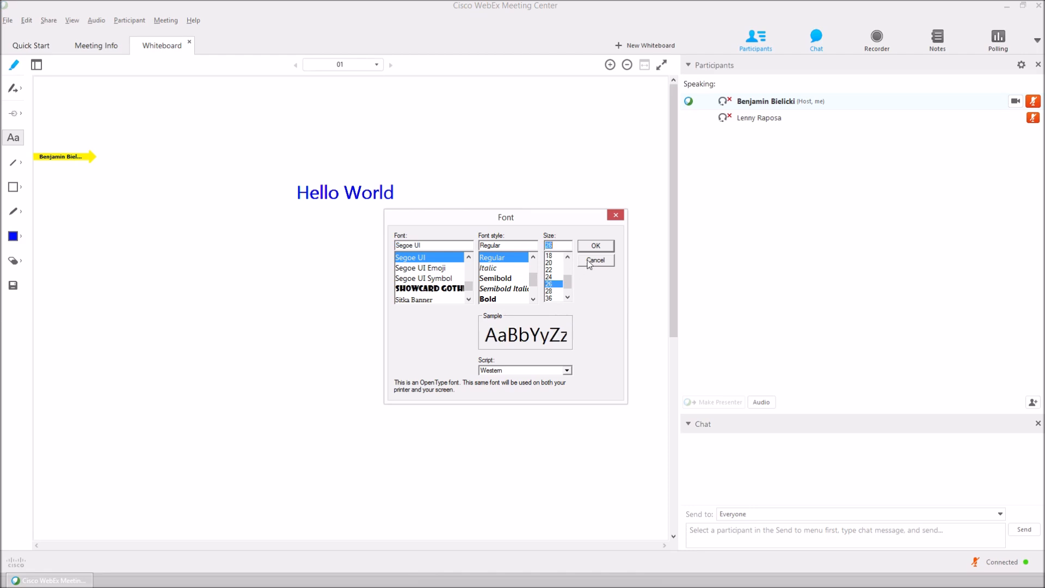
left_click(595, 246)
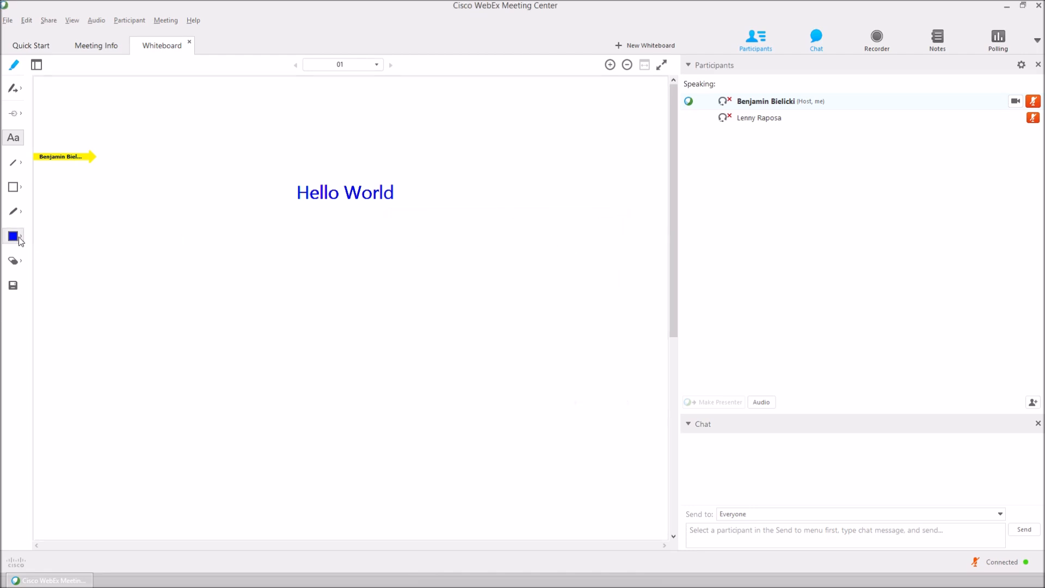
left_click(21, 239)
left_click(39, 238)
type("Hello W")
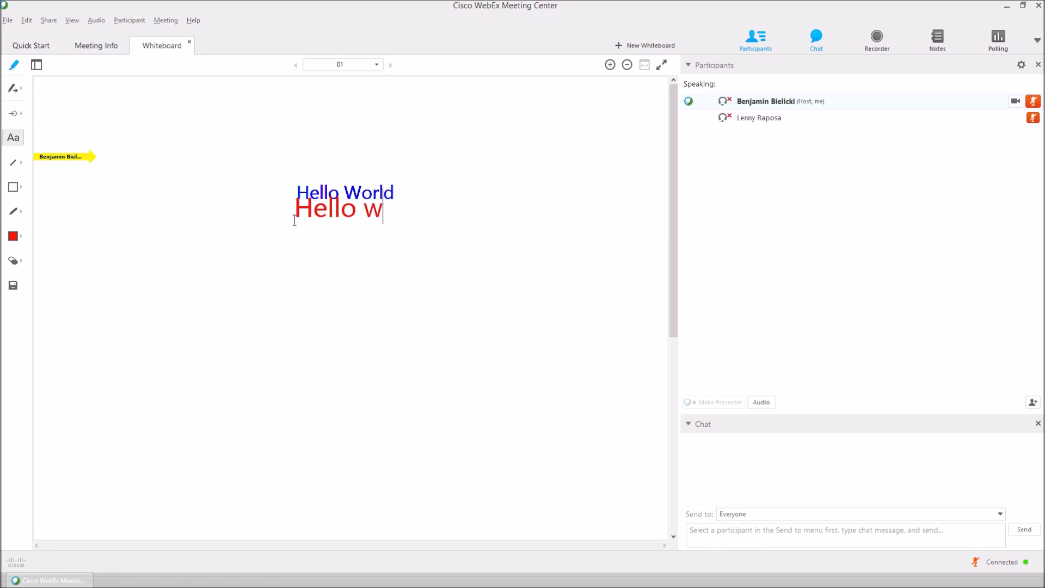
type("orld")
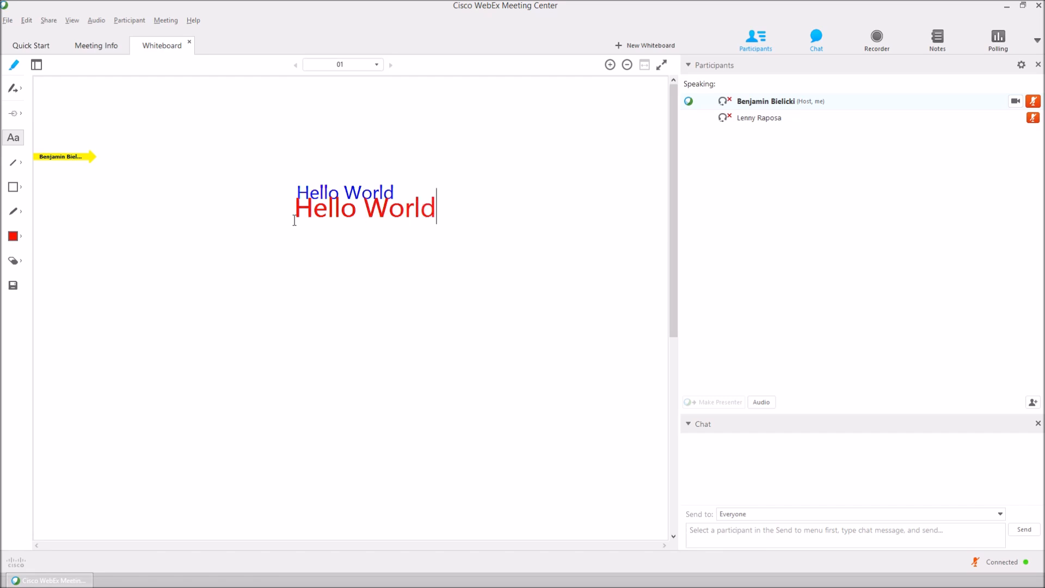
Draw a thick horizontal red stroke with the Pen Tool above and left of the Hello World texts
left_click(20, 163)
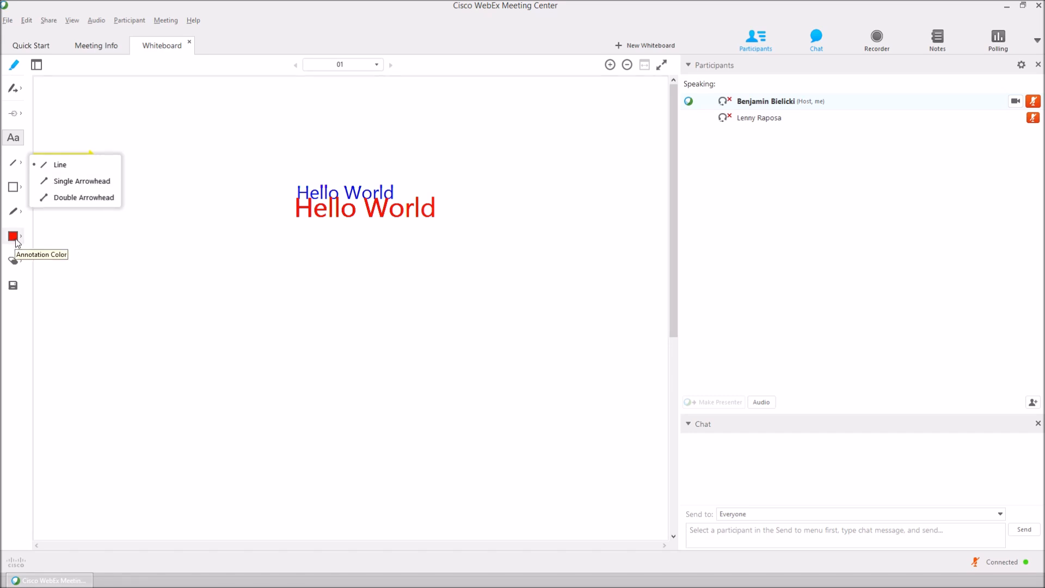
left_click(20, 192)
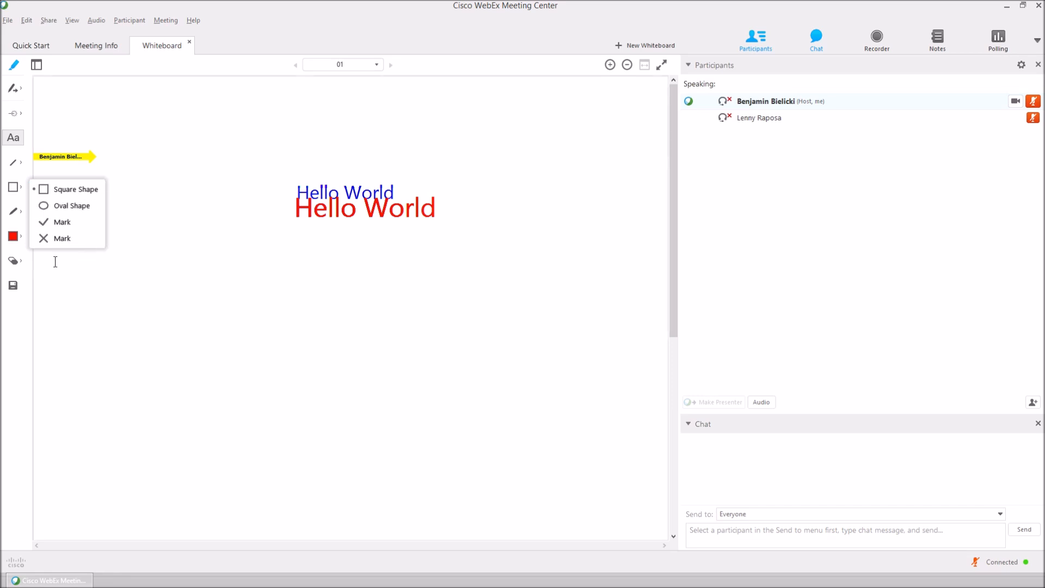
left_click(21, 212)
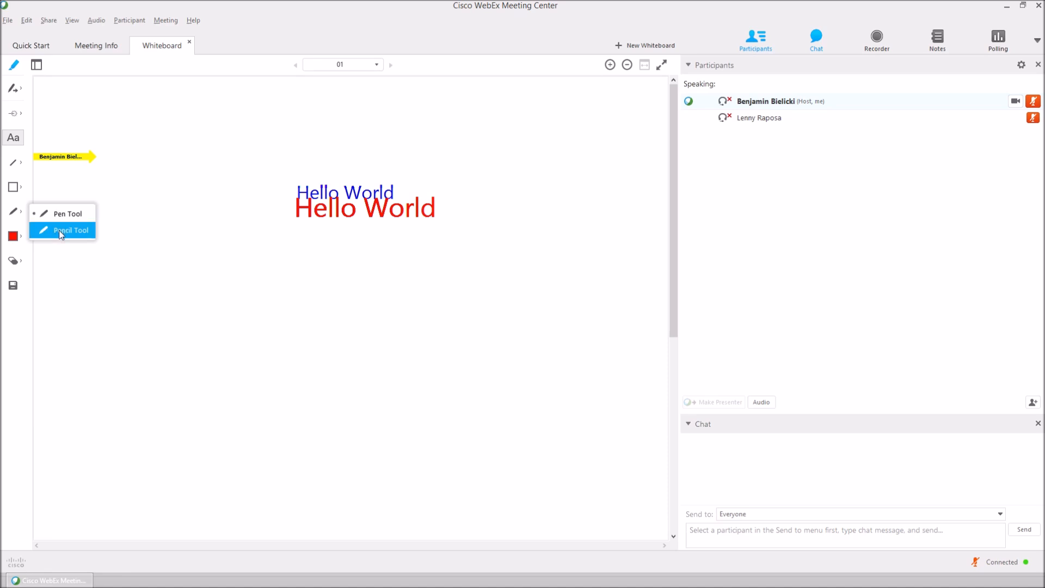
left_click(87, 213)
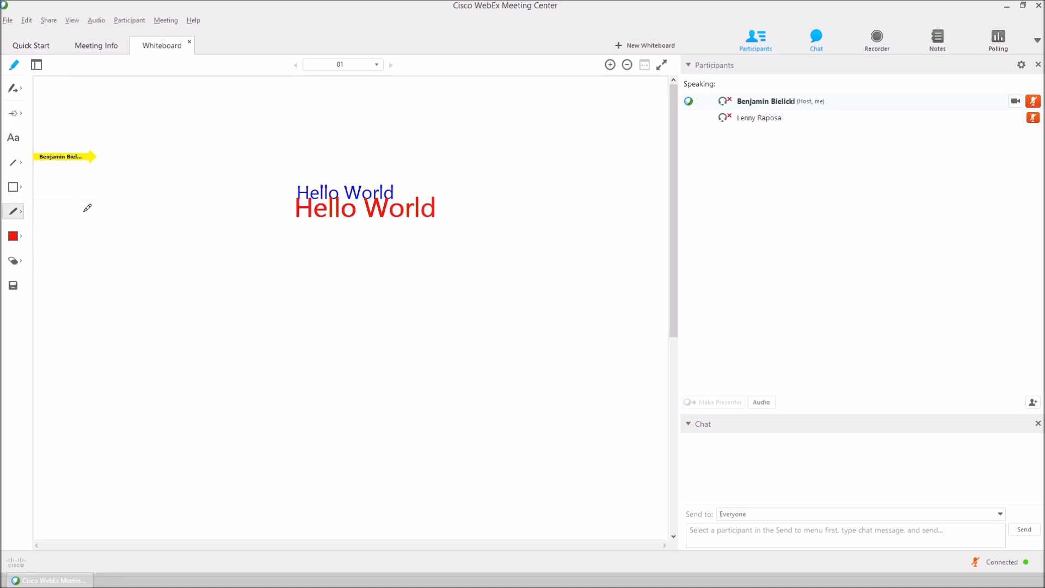
left_click_drag(148, 141, 239, 142)
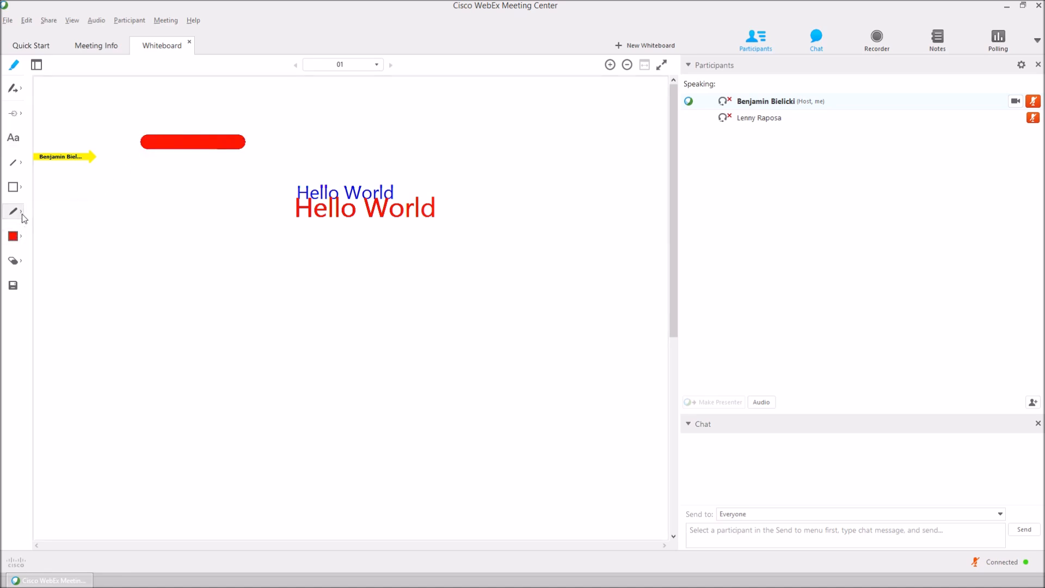
Draw a thin horizontal red line with the Pencil Tool below the thick red stroke
left_click(22, 214)
left_click(67, 229)
left_click_drag(141, 170, 234, 172)
Draw a filled blue triangle pointing down over the two red strokes with the Pen Tool
left_click(20, 212)
left_click(49, 211)
left_click(23, 238)
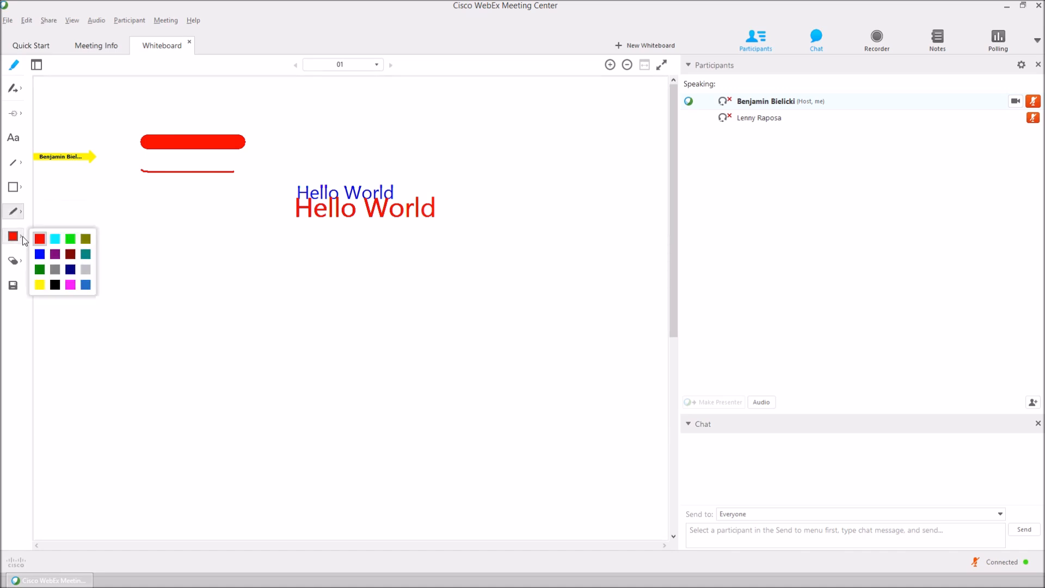
left_click(39, 254)
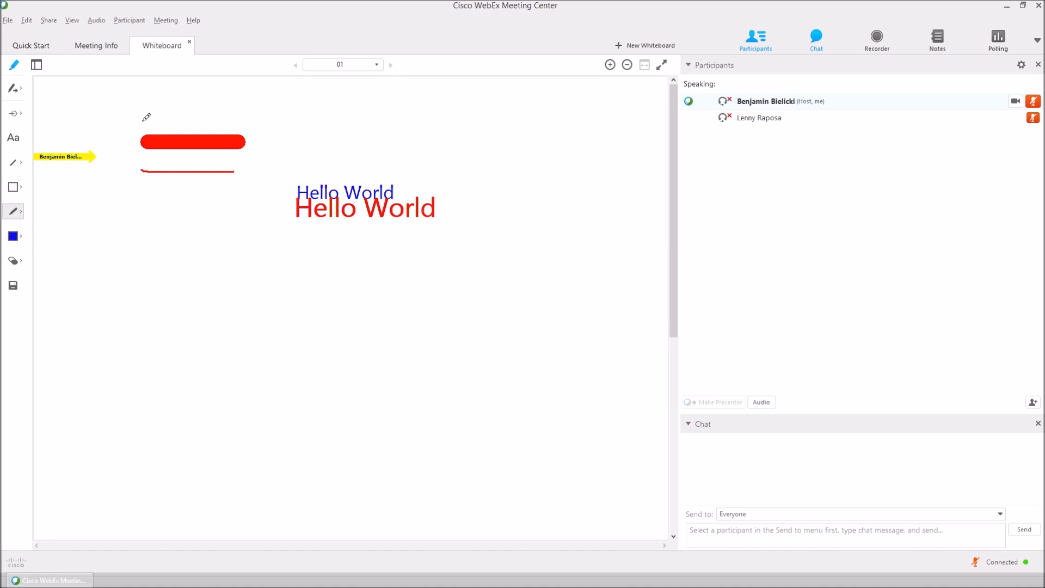
mouse_move(143, 117)
left_mouse_down()
mouse_move(205, 175)
mouse_move(235, 121)
mouse_move(190, 142)
mouse_move(171, 136)
mouse_move(229, 136)
mouse_move(202, 151)
mouse_move(202, 165)
left_mouse_up()
mouse_move(177, 131)
left_mouse_down()
mouse_move(163, 125)
mouse_move(229, 123)
left_mouse_up()
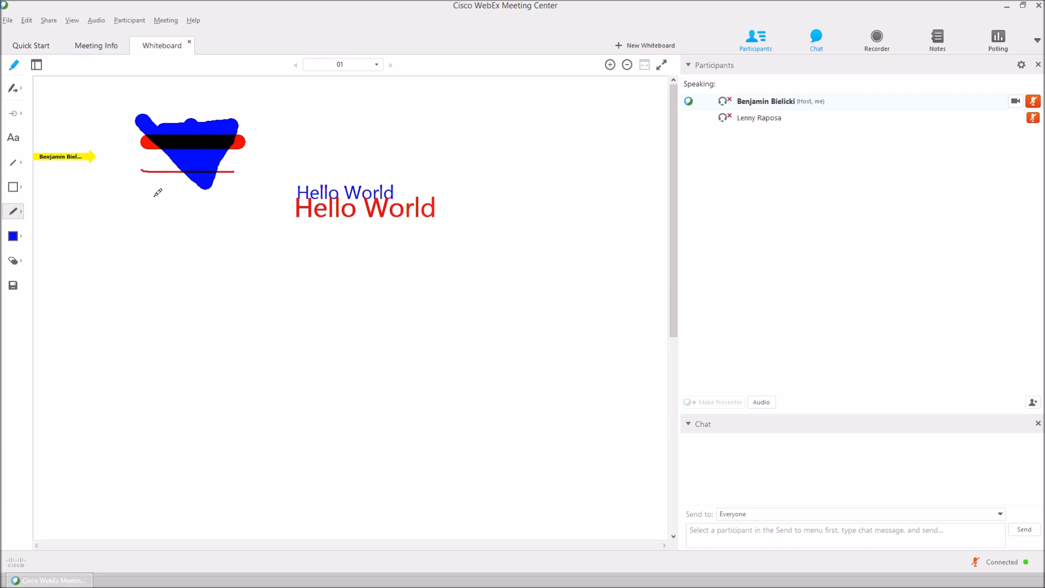
Draw a thick vertical black stroke across the blue triangle's left part
left_click(13, 236)
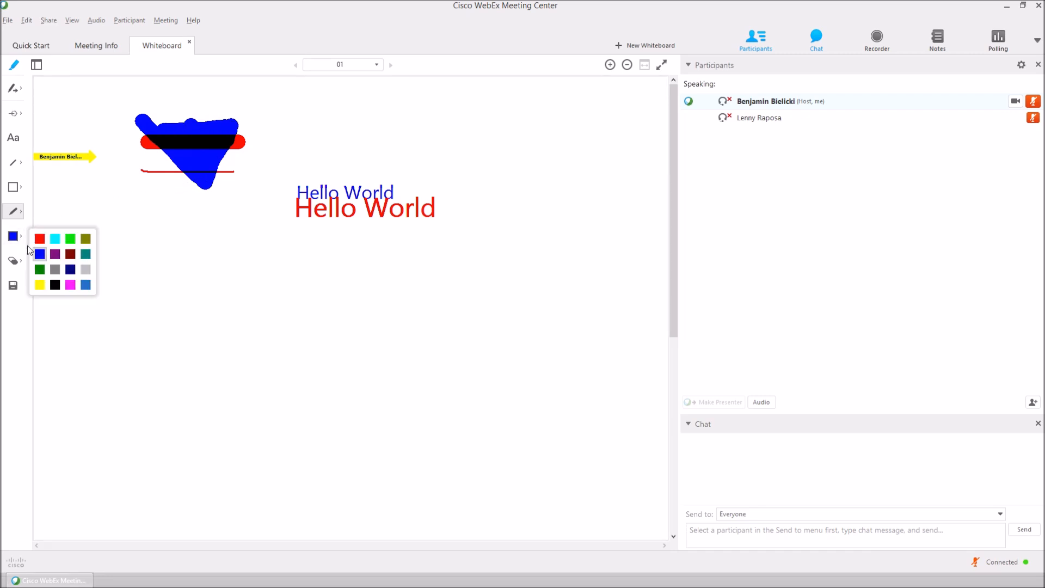
left_click(55, 285)
left_click_drag(163, 102, 166, 174)
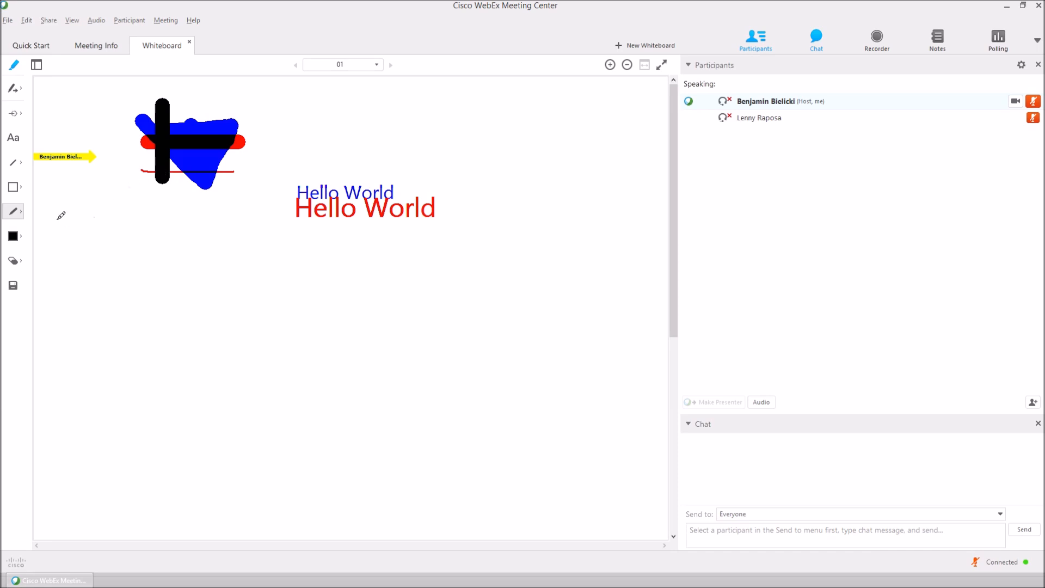
Erase the vertical black stroke and an overlapping stroke, and undo both erasures
left_click(15, 263)
left_click(164, 164)
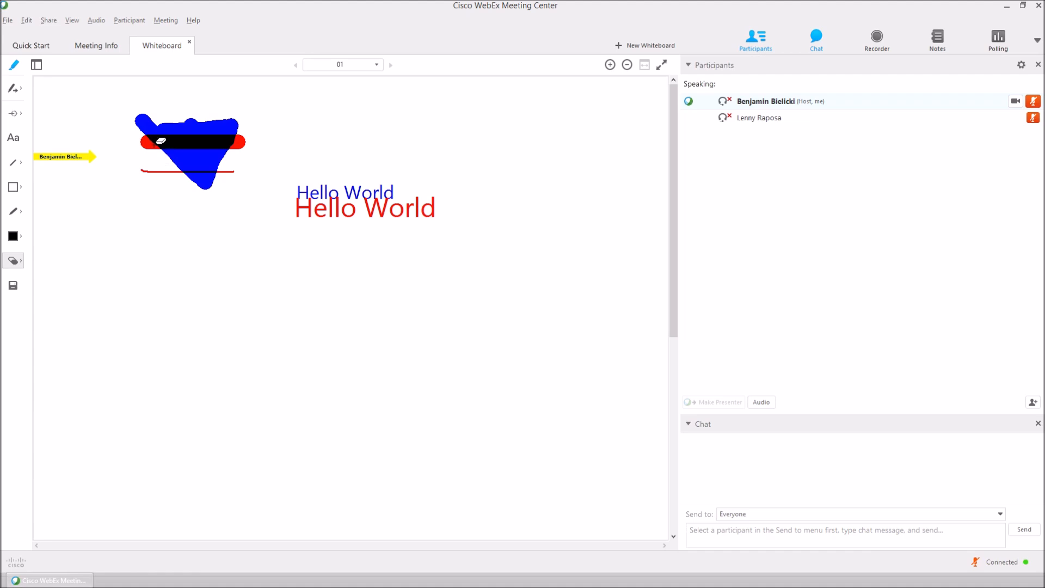
left_click(151, 146)
key("ctrl+z")
key("ctrl+z")
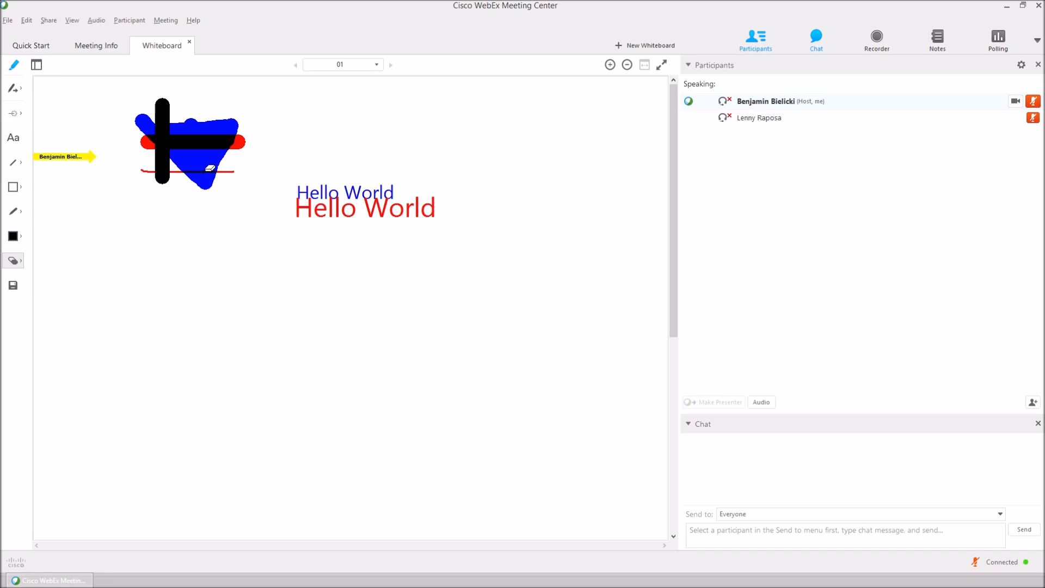
Clear all pointers and your own annotations from the whiteboard
left_click(23, 265)
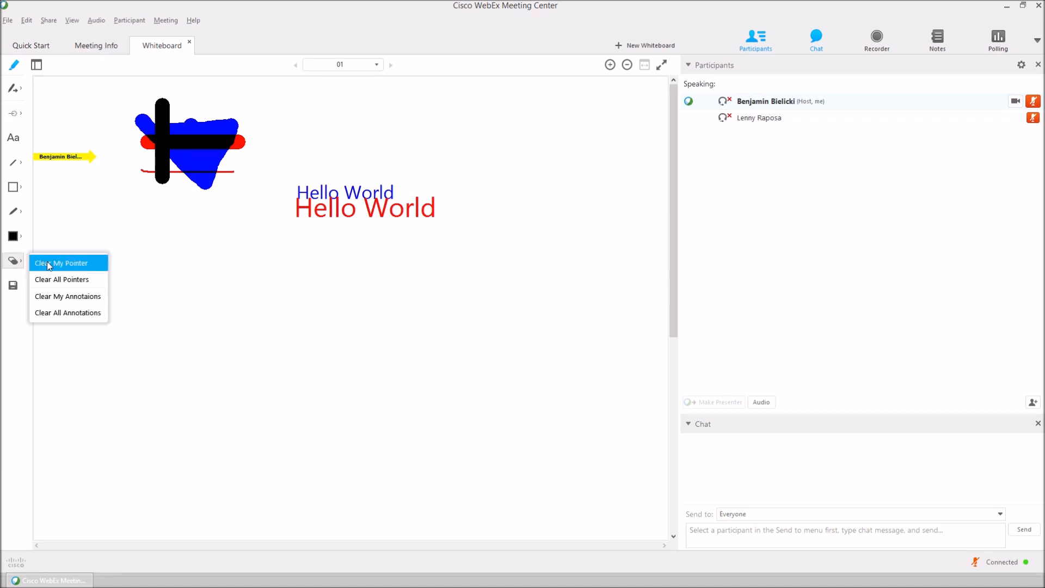
left_click(95, 280)
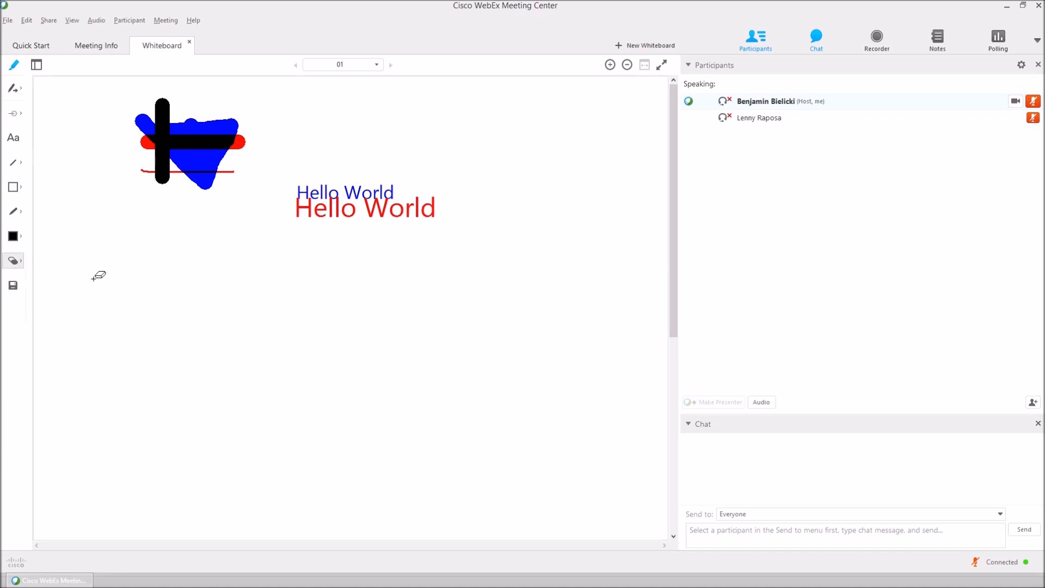
left_click(23, 267)
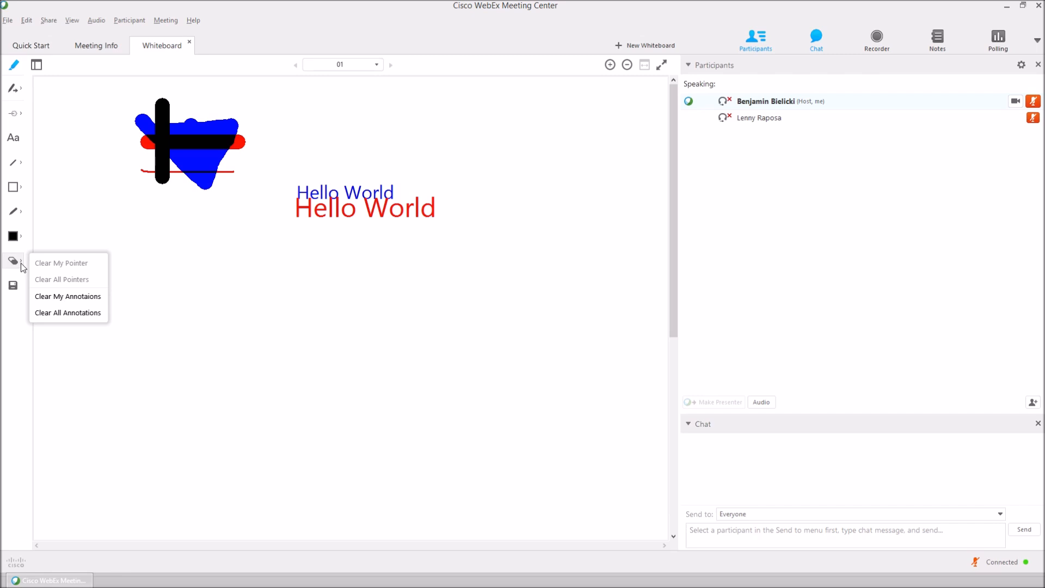
left_click(72, 299)
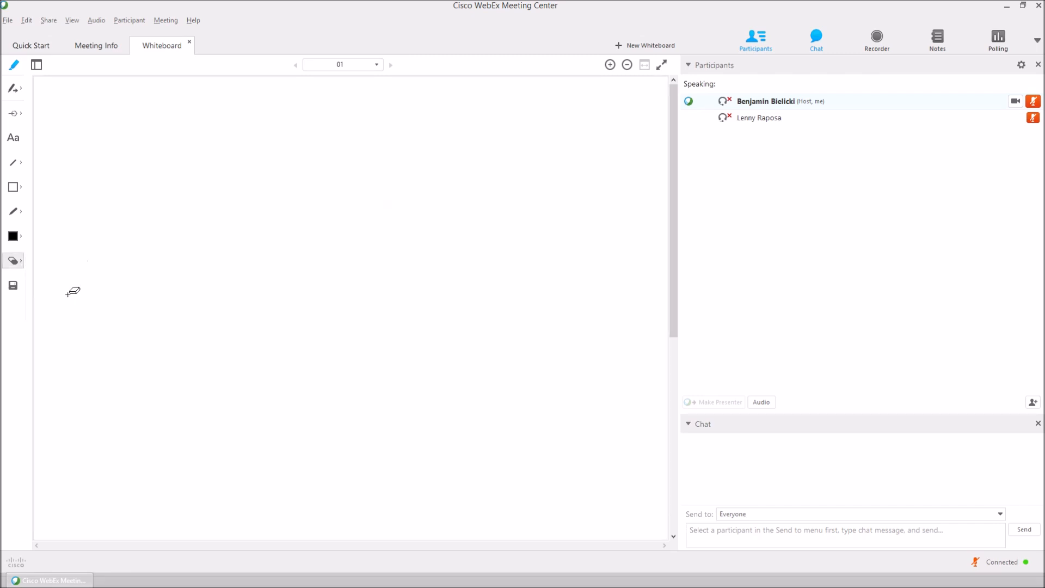
Draw two crossing black straight lines forming an X in the upper-left area of the whiteboard
left_click(23, 265)
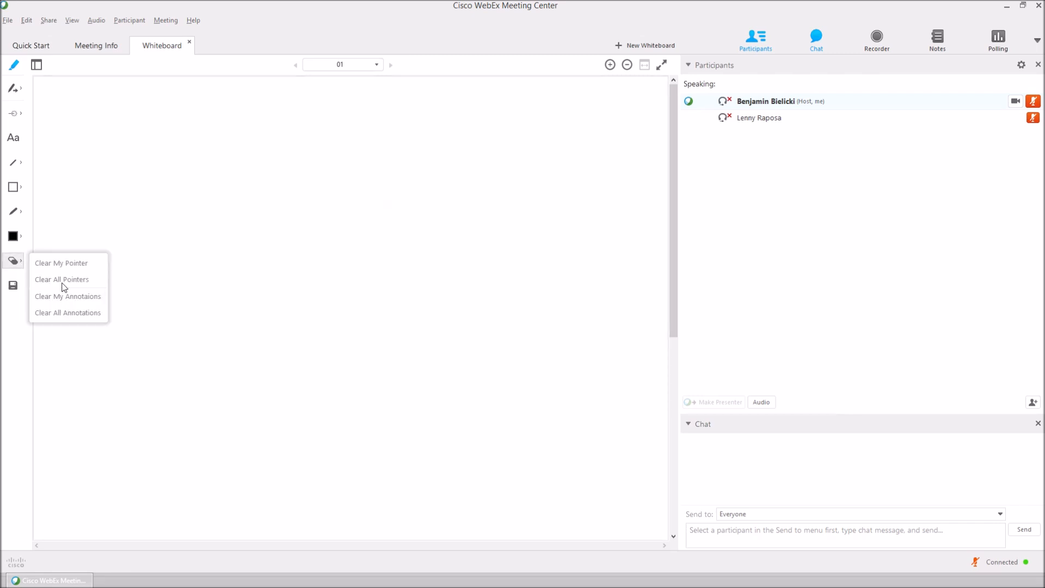
left_click(13, 163)
left_click_drag(109, 133, 159, 204)
left_click_drag(186, 118, 110, 215)
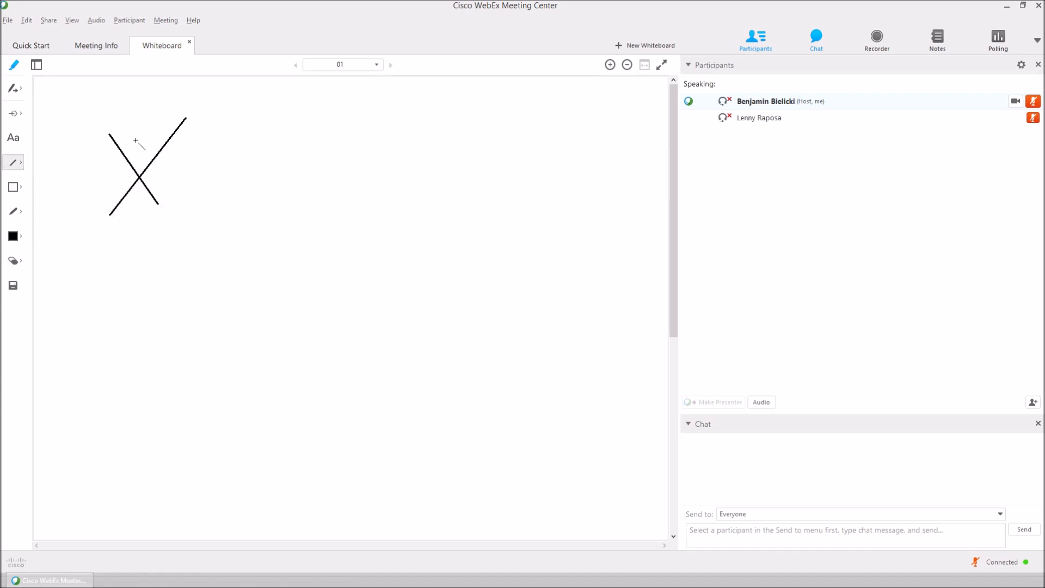
Add a second page to the whiteboard, go back to page 01 and return to page 02
left_click(31, 20)
left_click(46, 65)
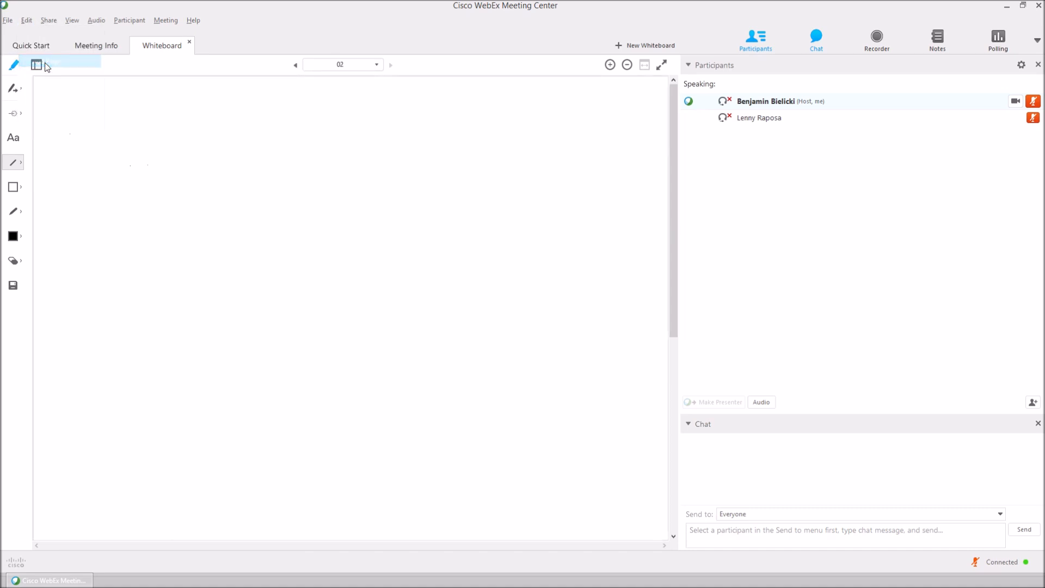
left_click(295, 65)
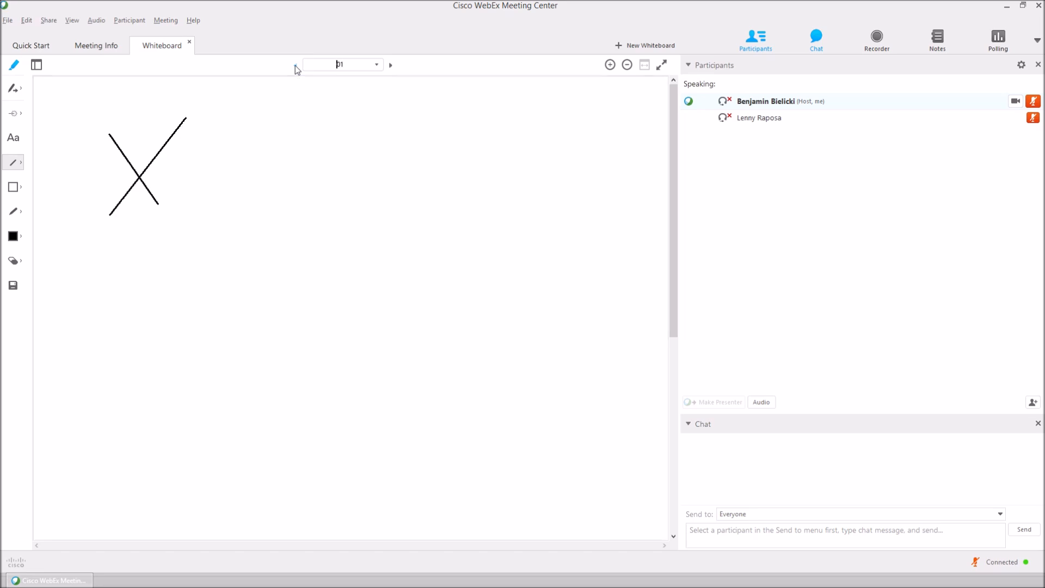
left_click(391, 65)
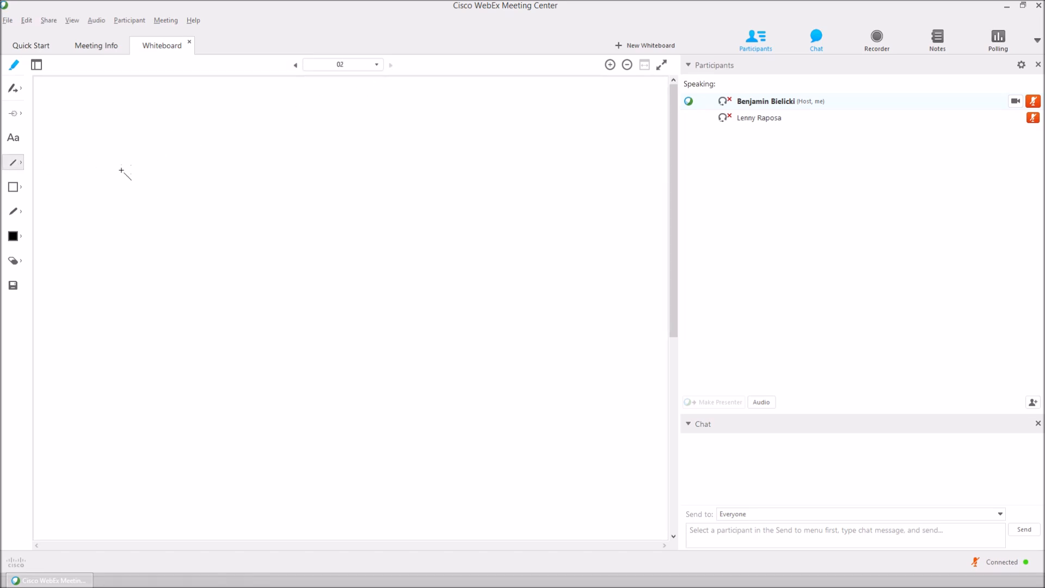
Draw connected black straight lines forming two adjoining triangles on page 02, and flip to page 01 and back
mouse_move(126, 156)
left_mouse_down()
mouse_move(165, 240)
mouse_move(184, 250)
mouse_move(226, 181)
mouse_move(148, 189)
left_mouse_up()
mouse_move(149, 189)
left_mouse_down()
mouse_move(178, 153)
mouse_move(128, 153)
left_mouse_up()
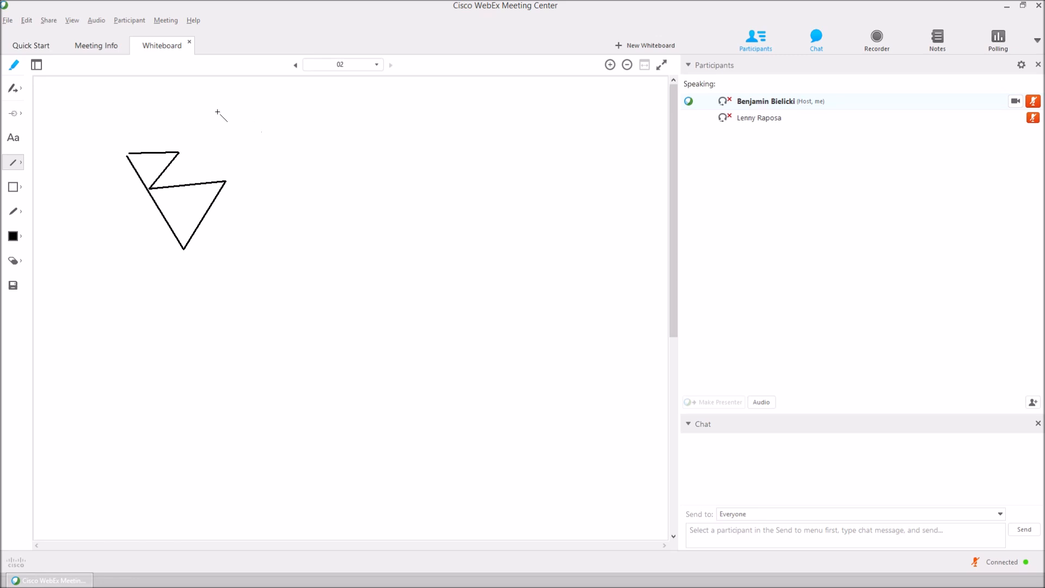
left_click(296, 66)
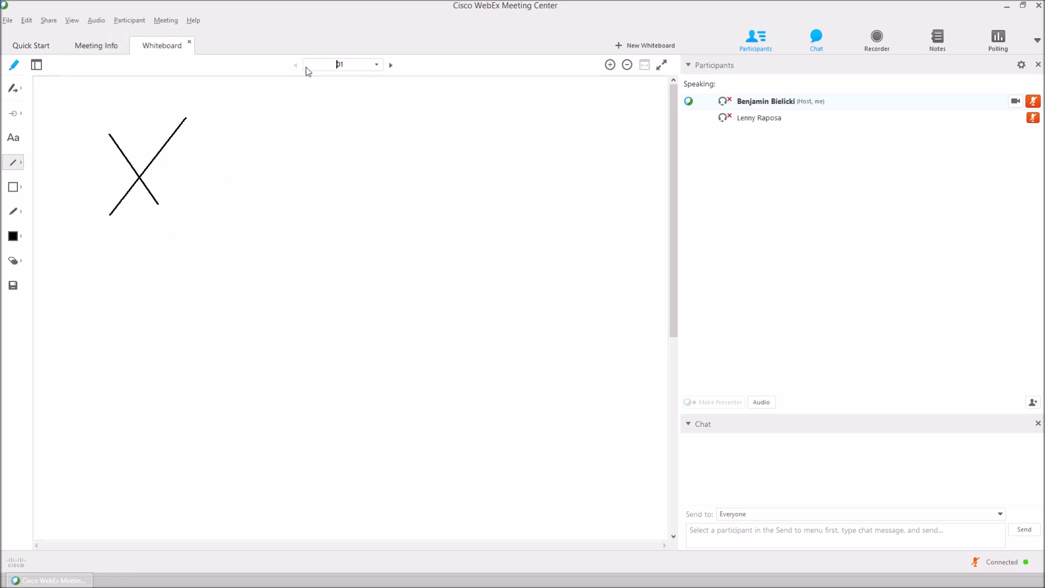
left_click(391, 65)
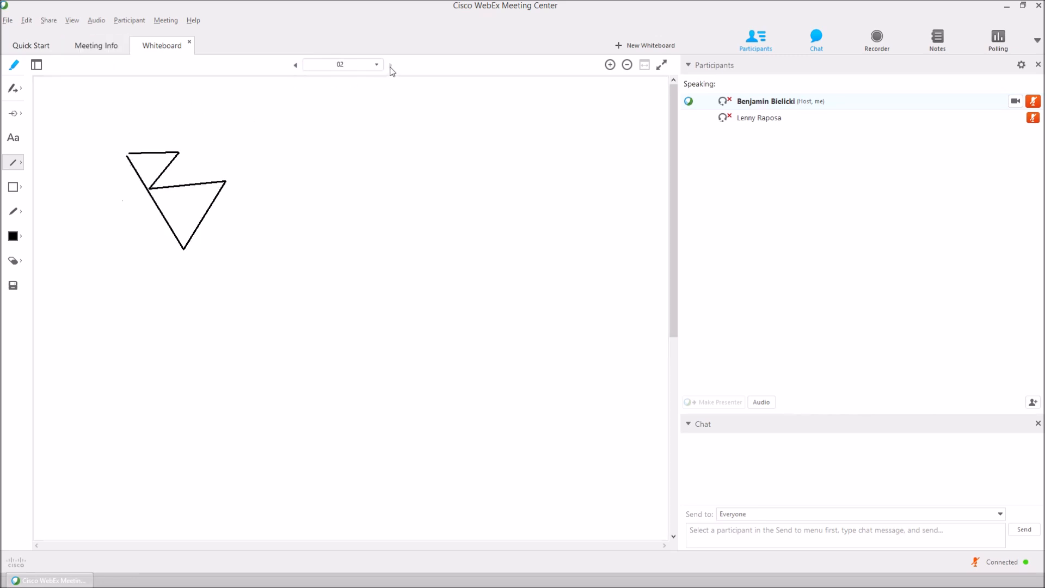
Create a second whiteboard and return to the first one with the triangle drawing
left_click(623, 48)
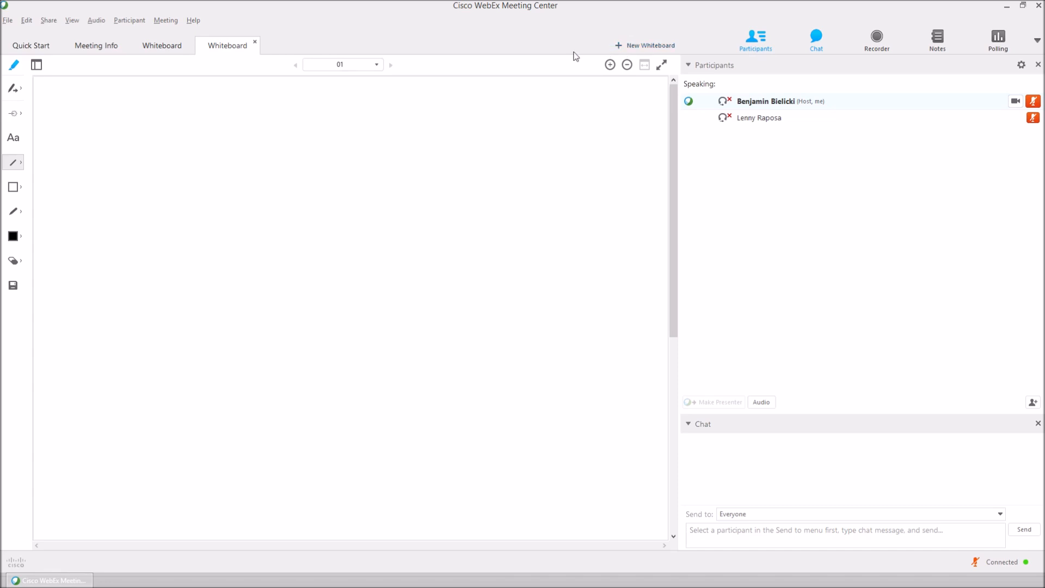
left_click(168, 44)
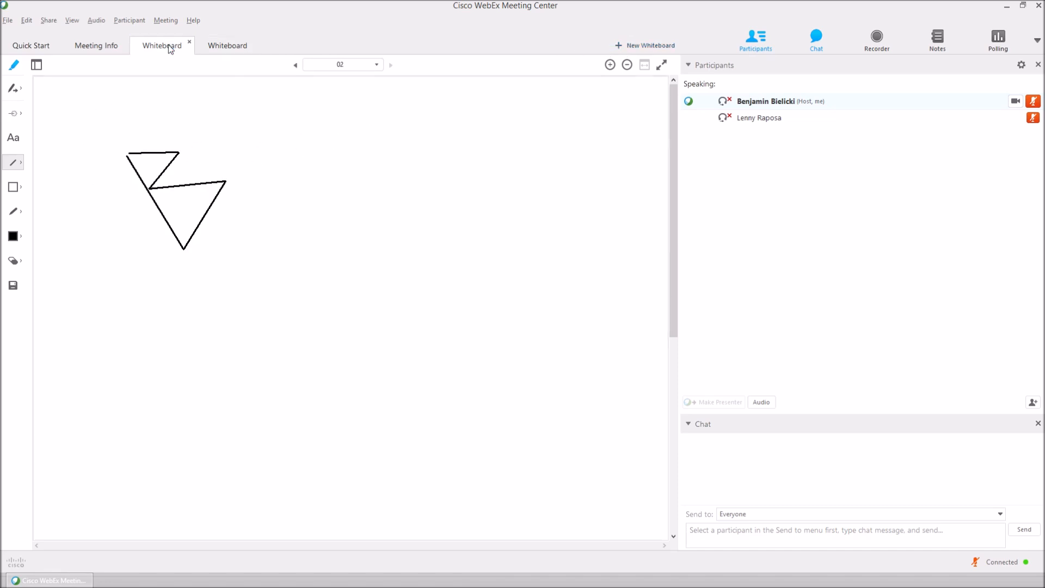
Start saving the current whiteboard as a document and choose Portable Document Format (*.pdf) as the file type
left_click(14, 285)
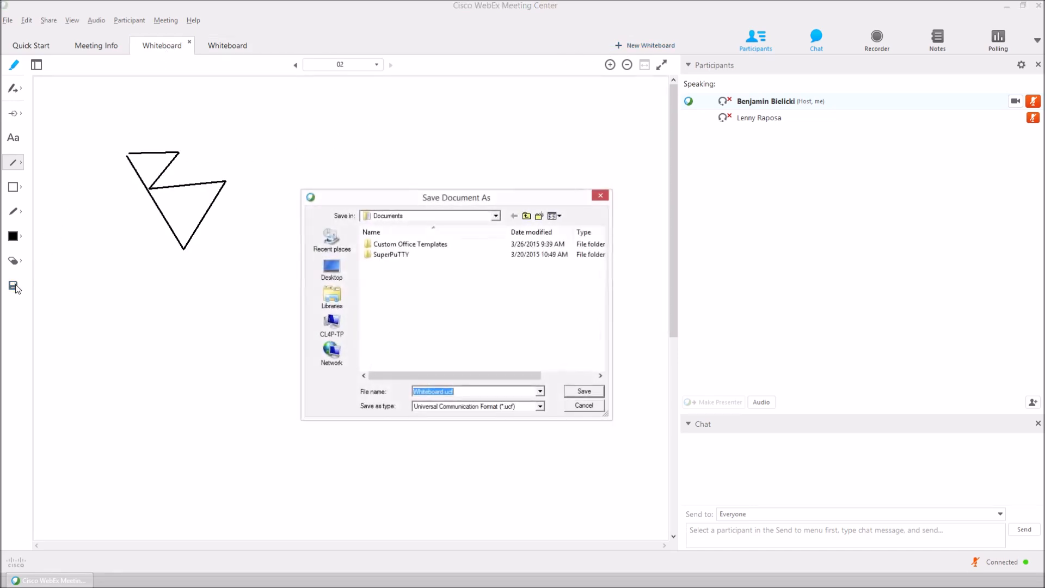
left_click(540, 406)
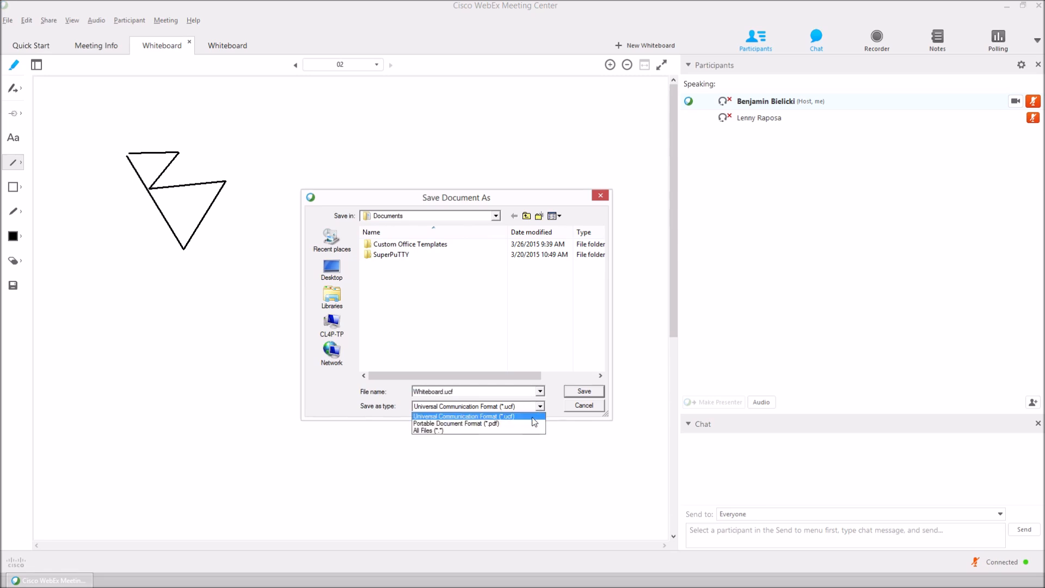
left_click(531, 424)
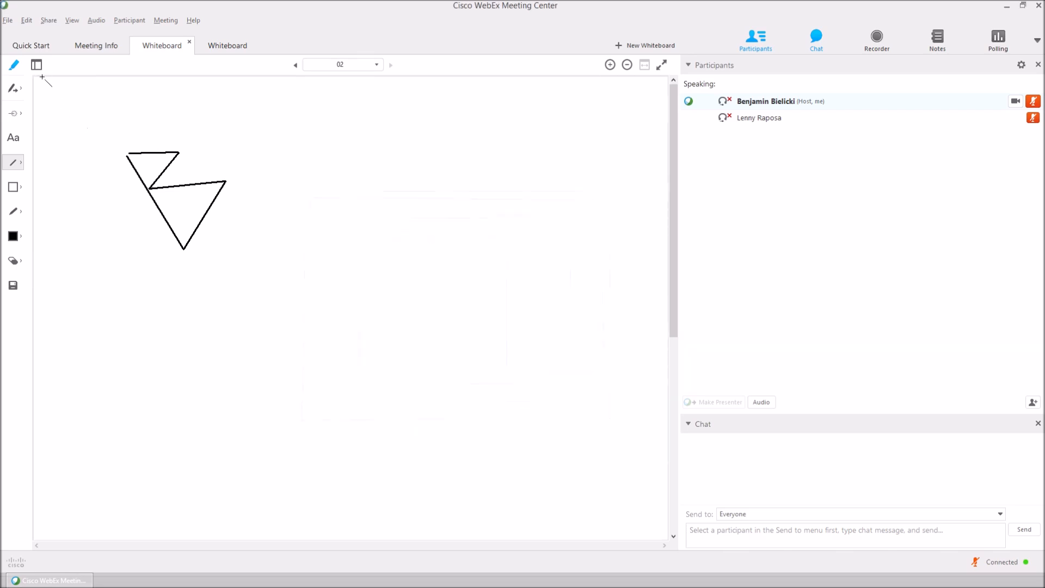
Save all of the meeting's shared files as PDF to the default folder
left_click(4, 22)
left_click(27, 112)
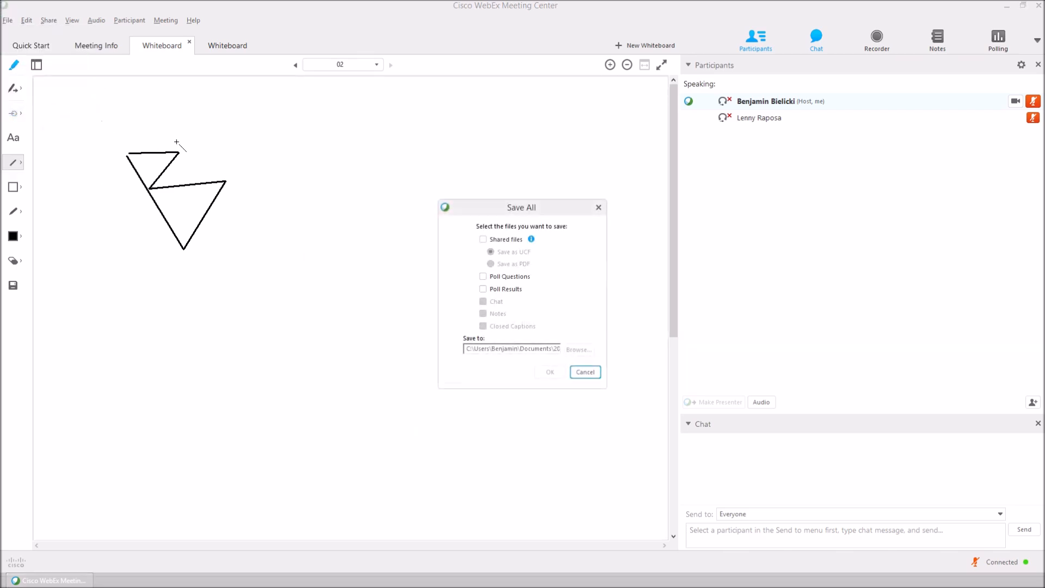
left_click(483, 239)
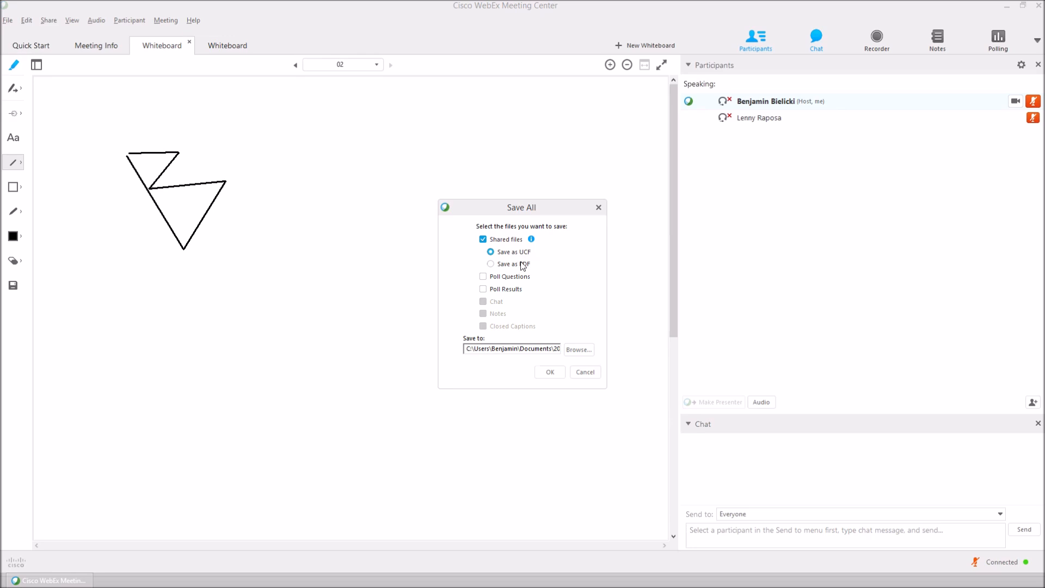
left_click(523, 266)
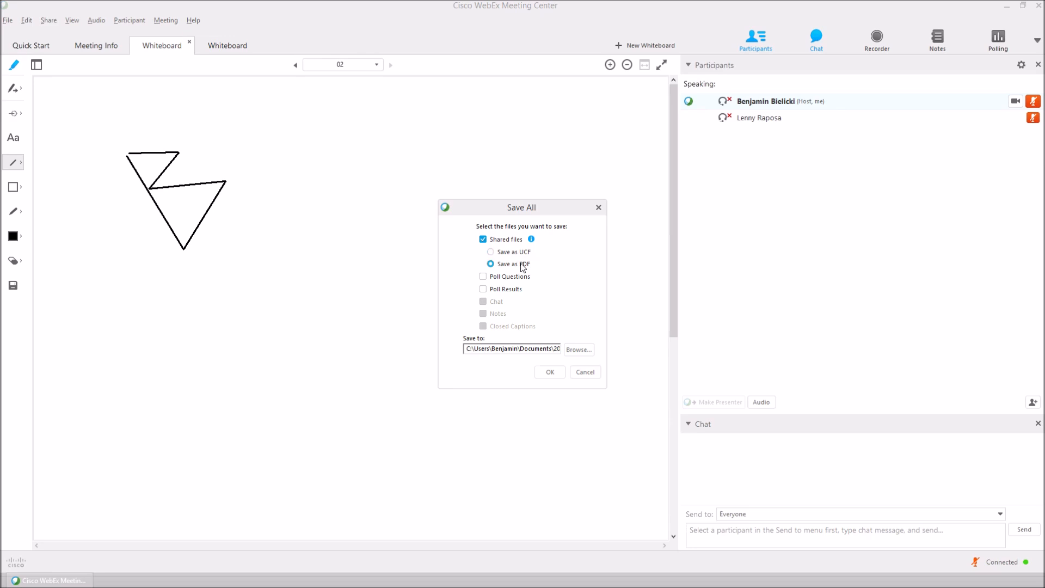
left_click(550, 373)
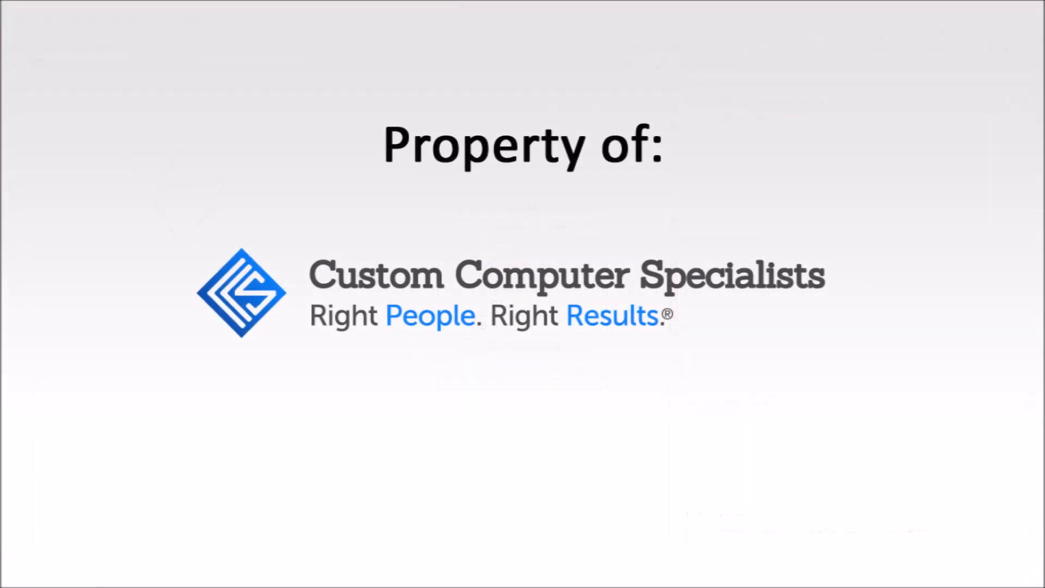